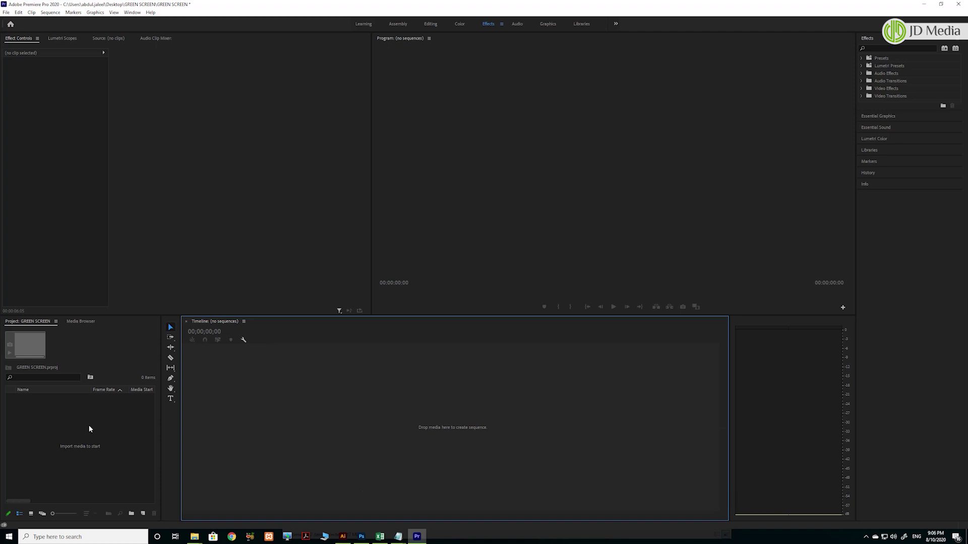
- Import the green screen clip "selected" and the OUTDOOR-BG GettyImages clip from the Green screen-tutorial folder into the project
click(190, 538)
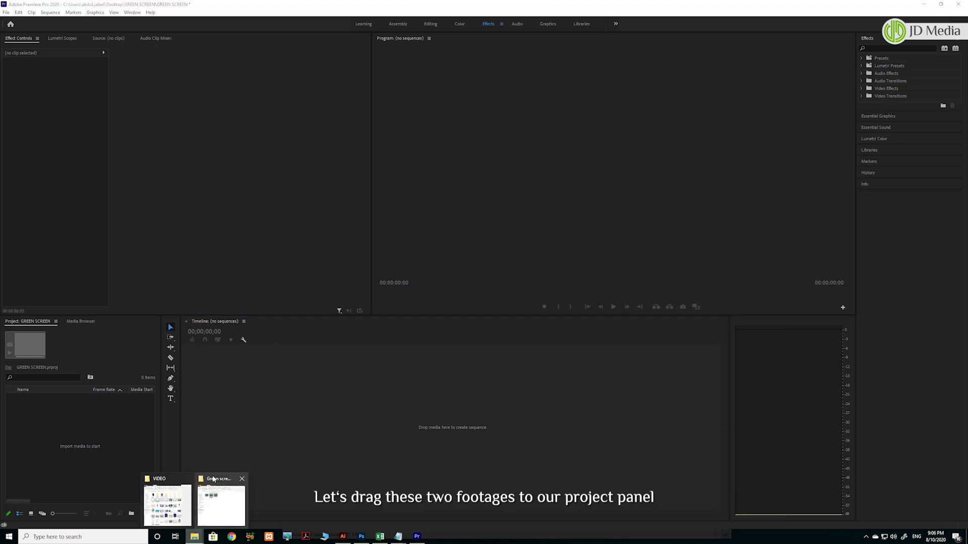
click(213, 478)
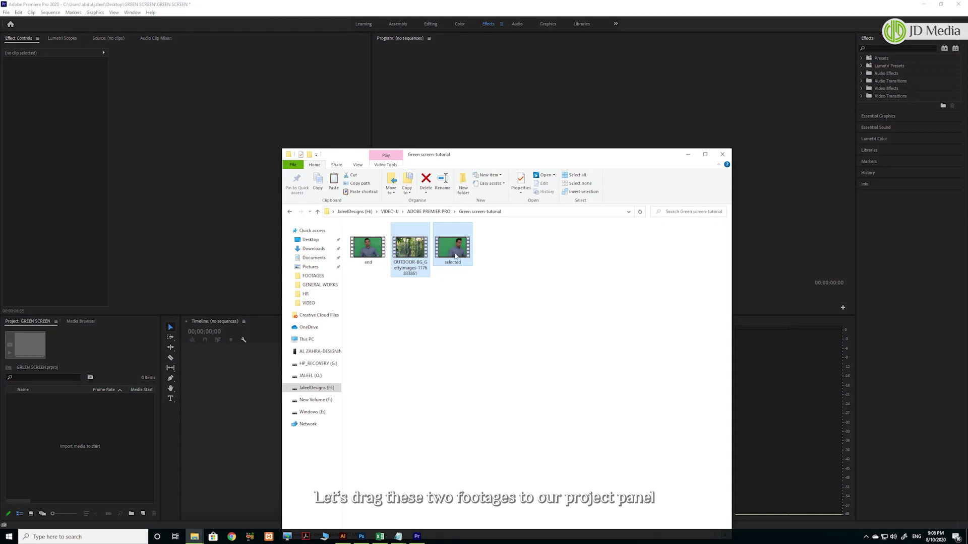
drag(454, 255, 64, 435)
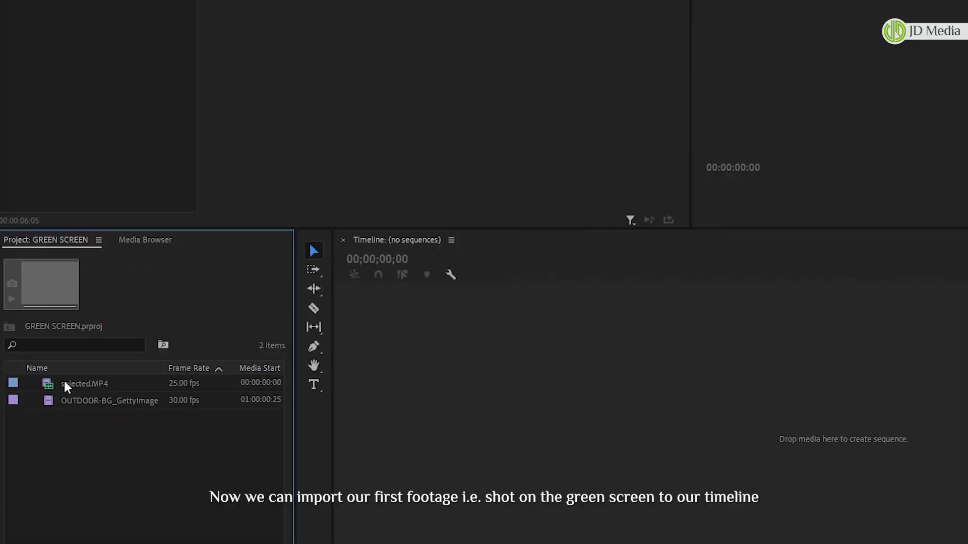
- Create a sequence from selected.MP4 on the timeline and rename that sequence GREEN SCREEN
click(72, 384)
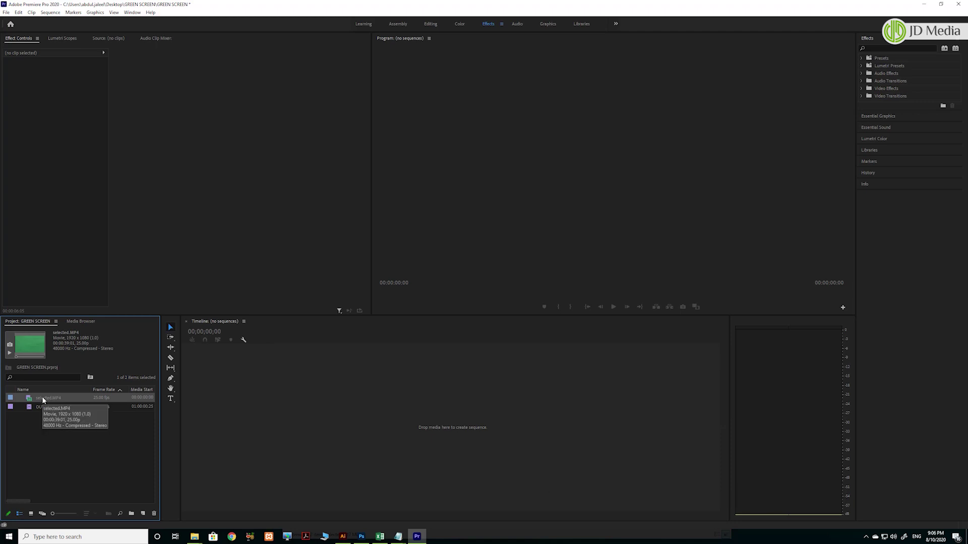
drag(42, 398, 348, 400)
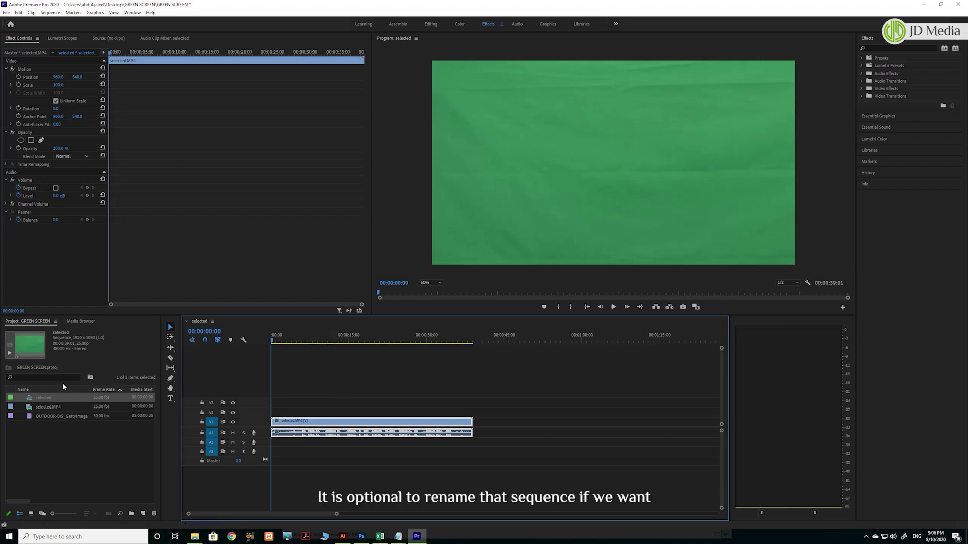
click(44, 400)
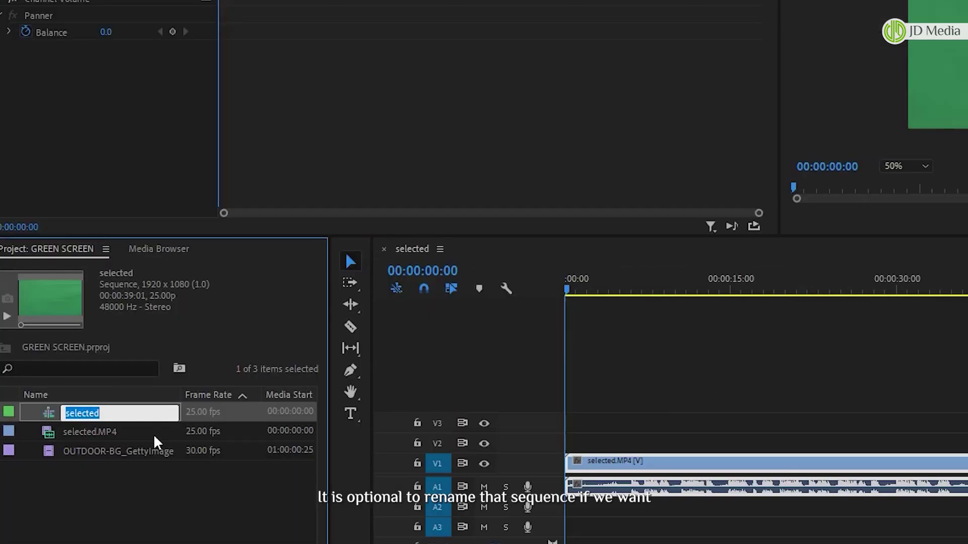
text(GREEN)
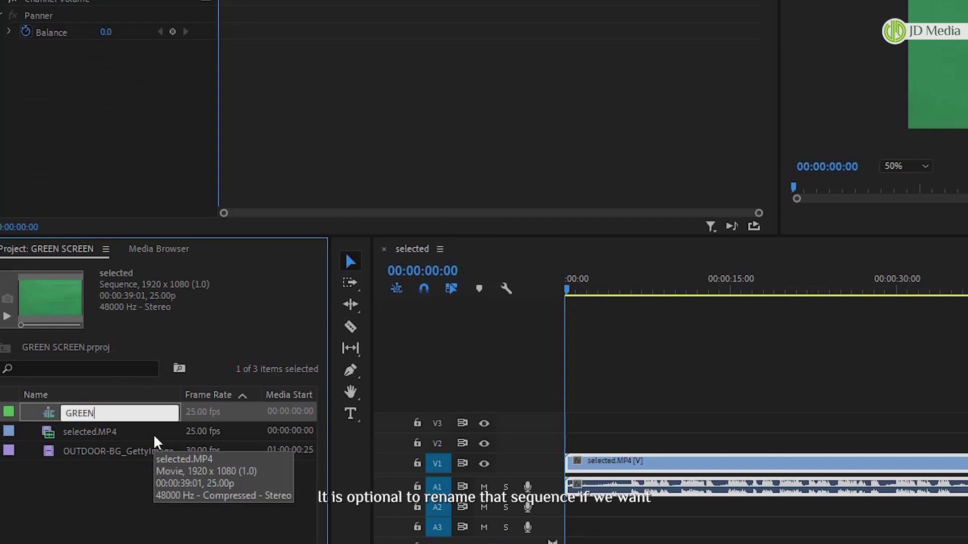
text( SCRE)
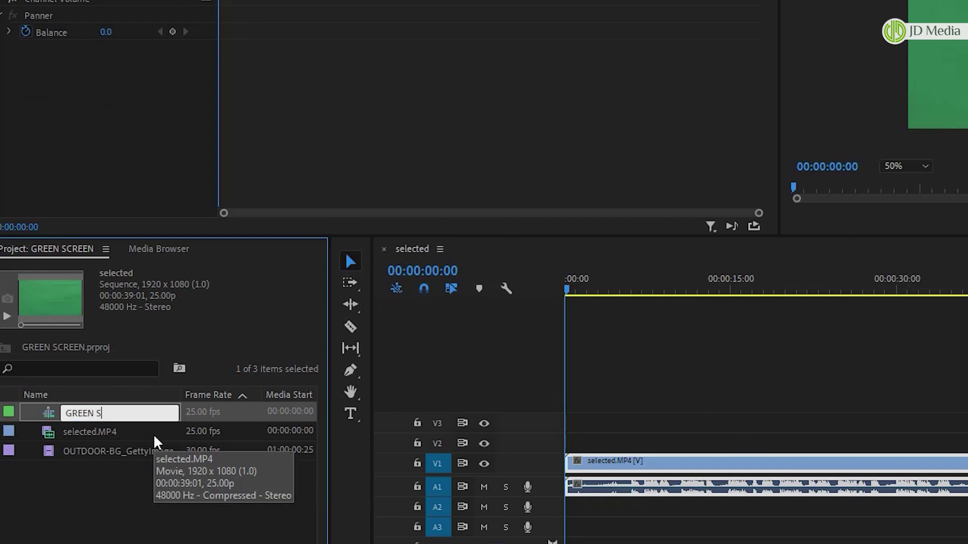
text(E)
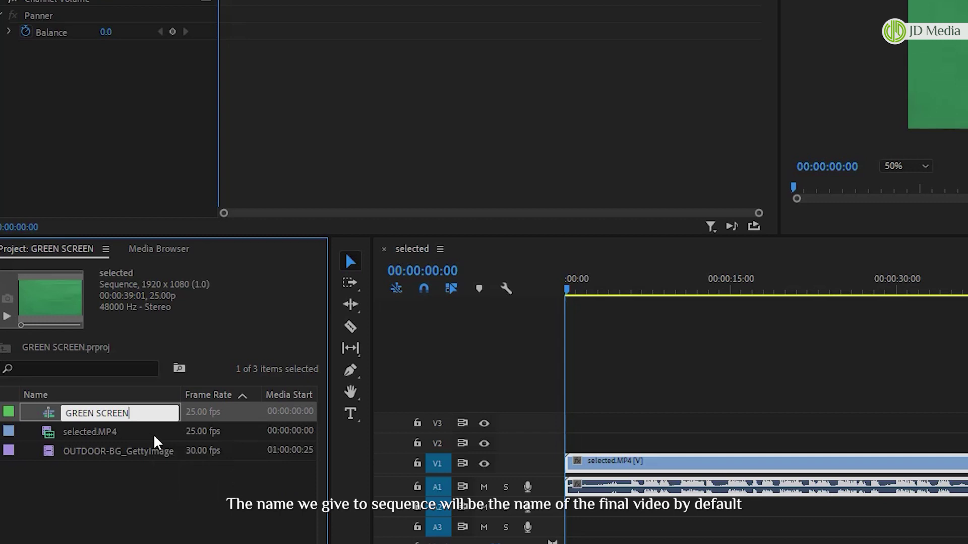
key(Tab)
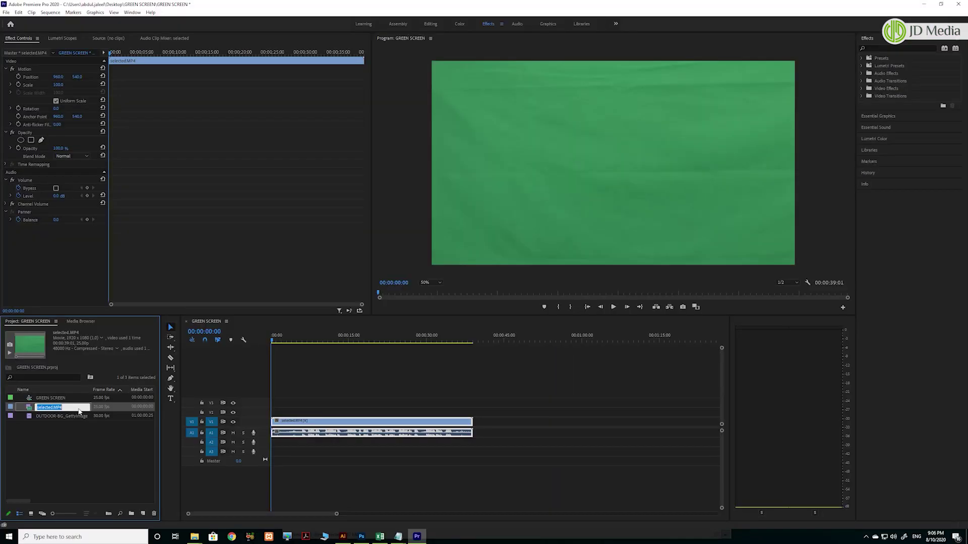
click(96, 434)
- Split the selected.MP4 clip at 00:00:07:13 and delete the part before the cut
drag(270, 341, 309, 346)
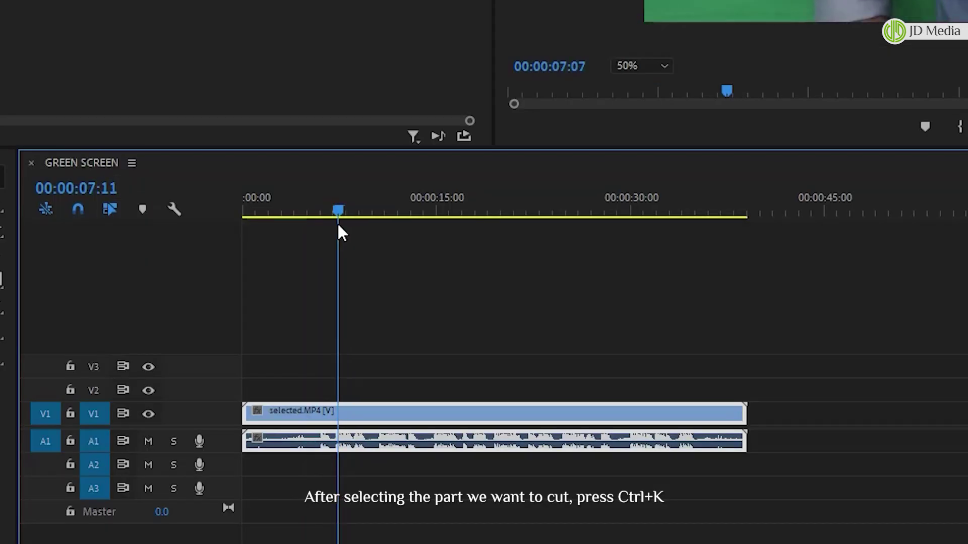
drag(339, 225, 340, 226)
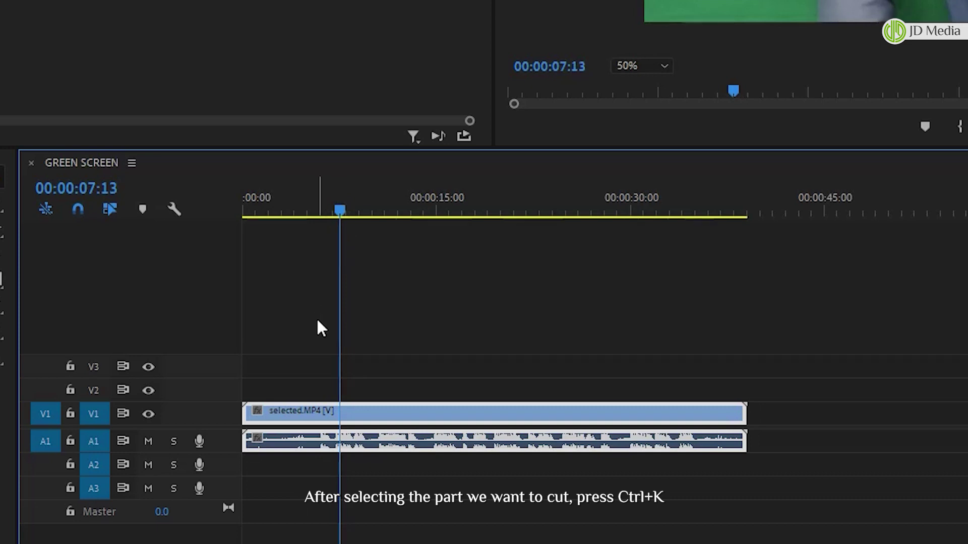
key(ctrl+k)
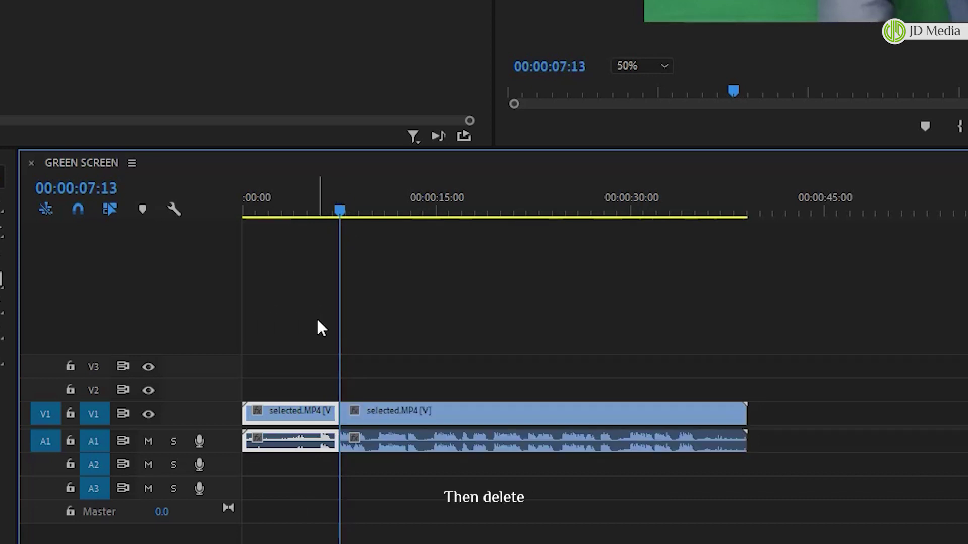
key(Delete)
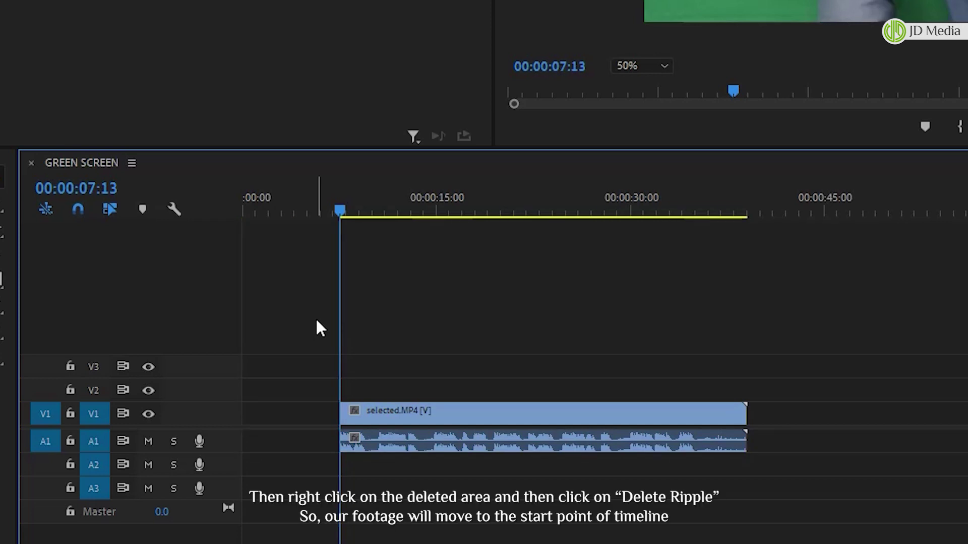
- Ripple delete the empty gap before the remaining clip on track V1
click(296, 421)
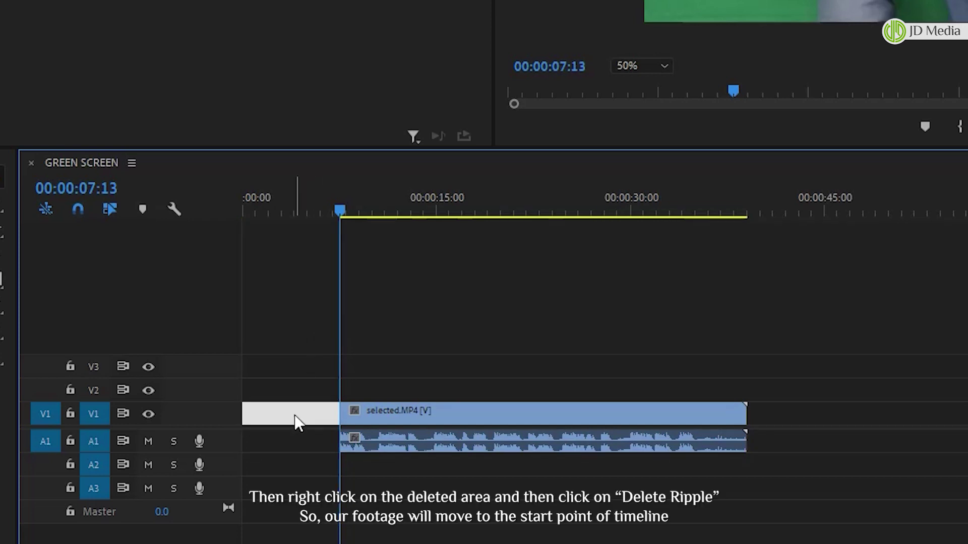
right_click(294, 416)
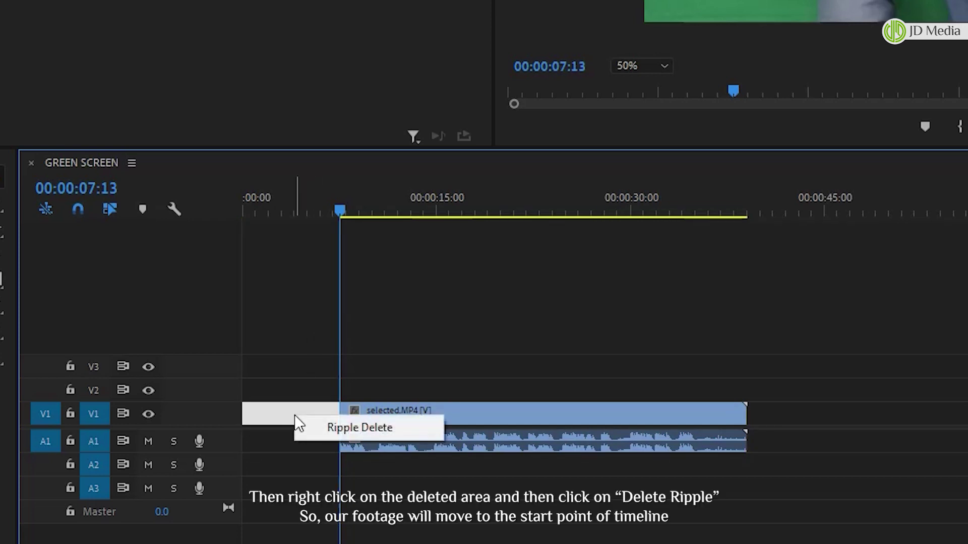
click(347, 428)
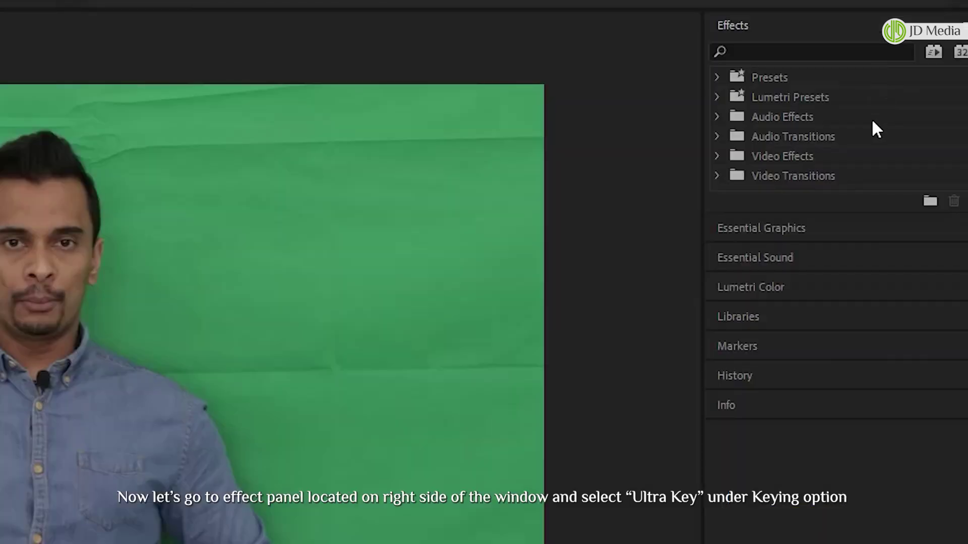
- Search the effects for "ultra" and apply the Ultra Key effect to the selected.MP4 clip on the timeline
click(783, 50)
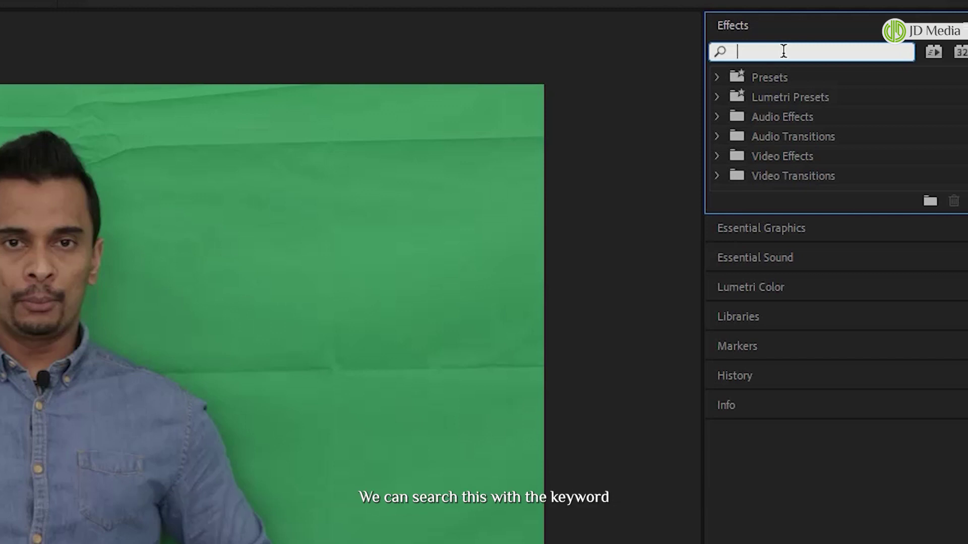
text(ultera)
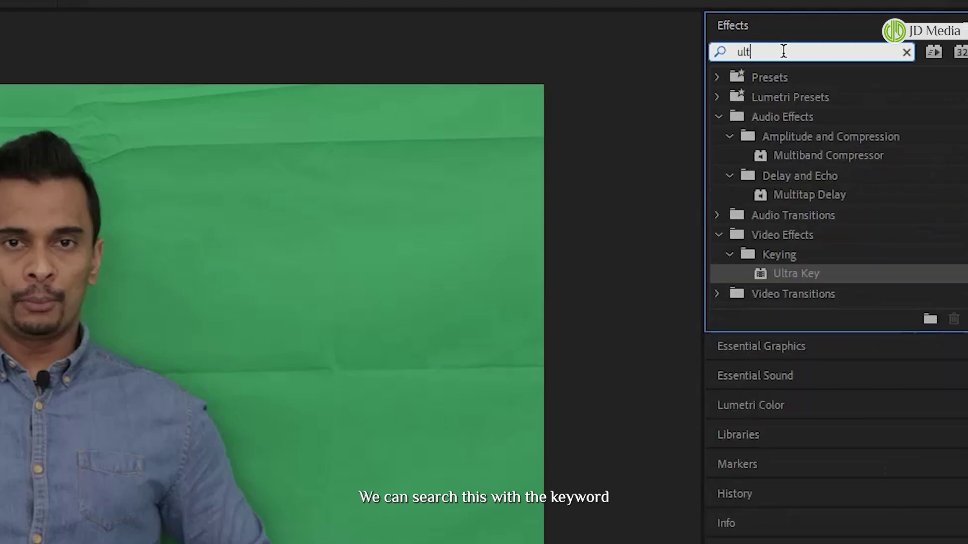
key(BackSpace)
key(BackSpace)
key(BackSpace)
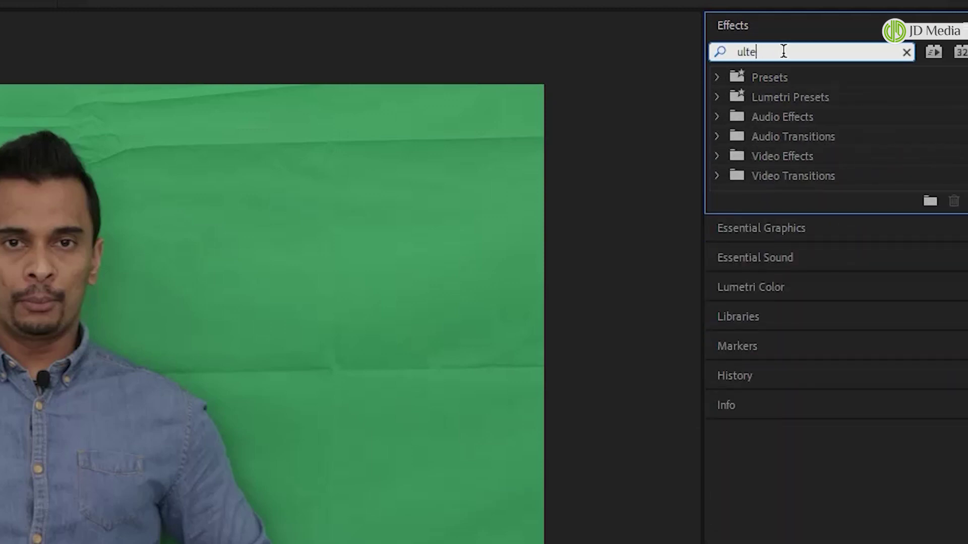
text(ra)
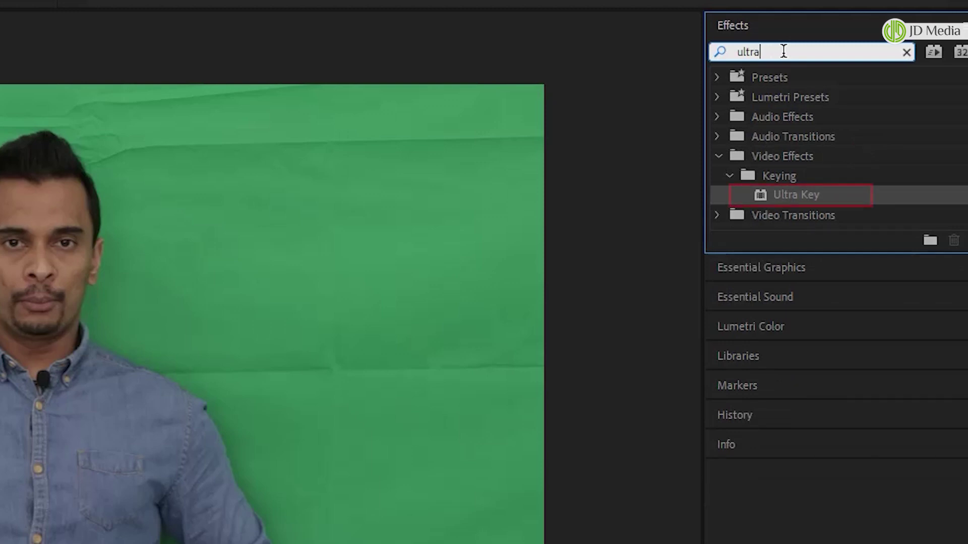
click(799, 199)
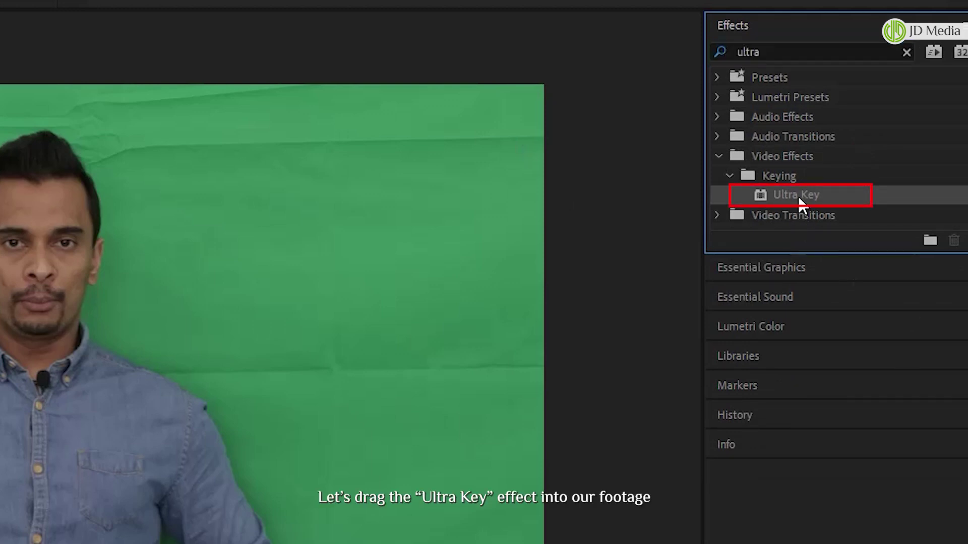
drag(805, 197, 237, 410)
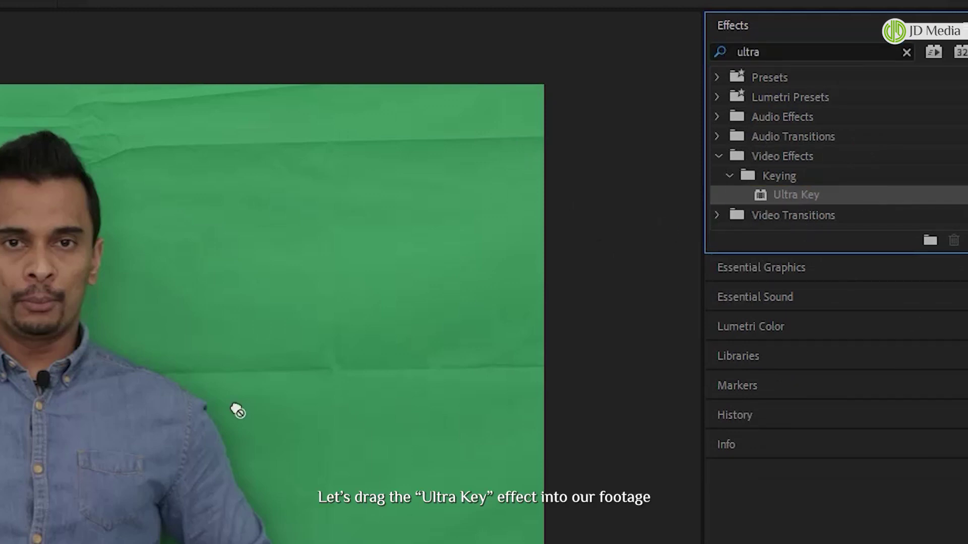
drag(669, 188, 280, 423)
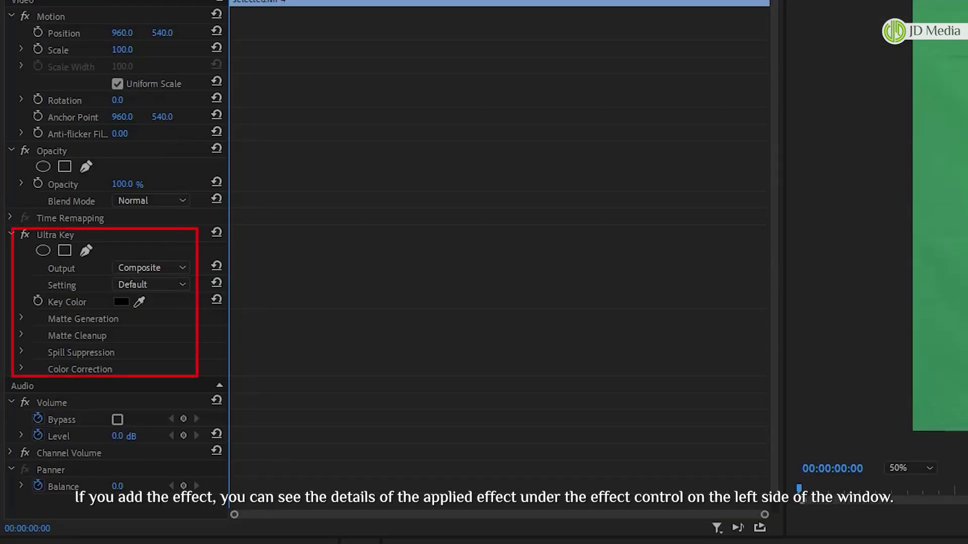
- Set the Ultra Key output to Alpha Channel and sample the green backdrop beside the man as the key color
click(182, 267)
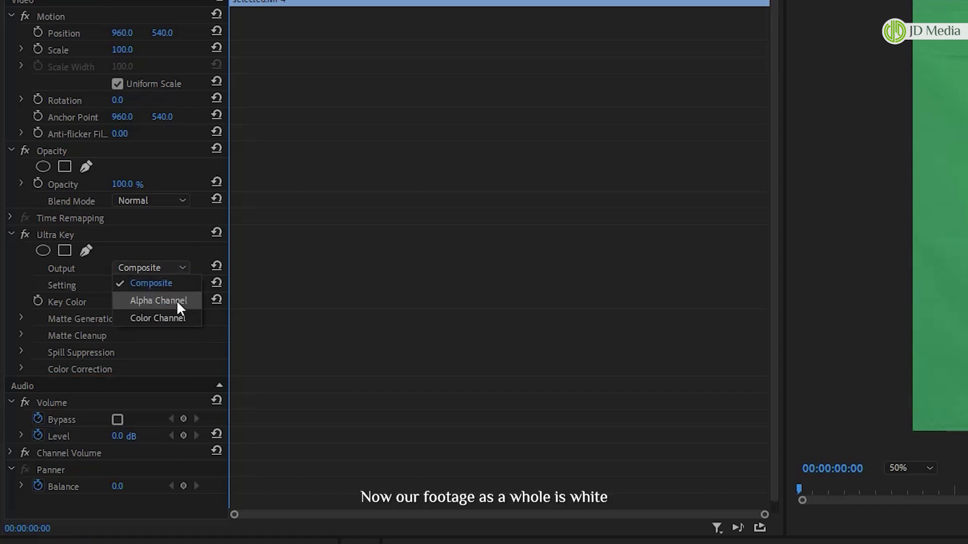
click(176, 300)
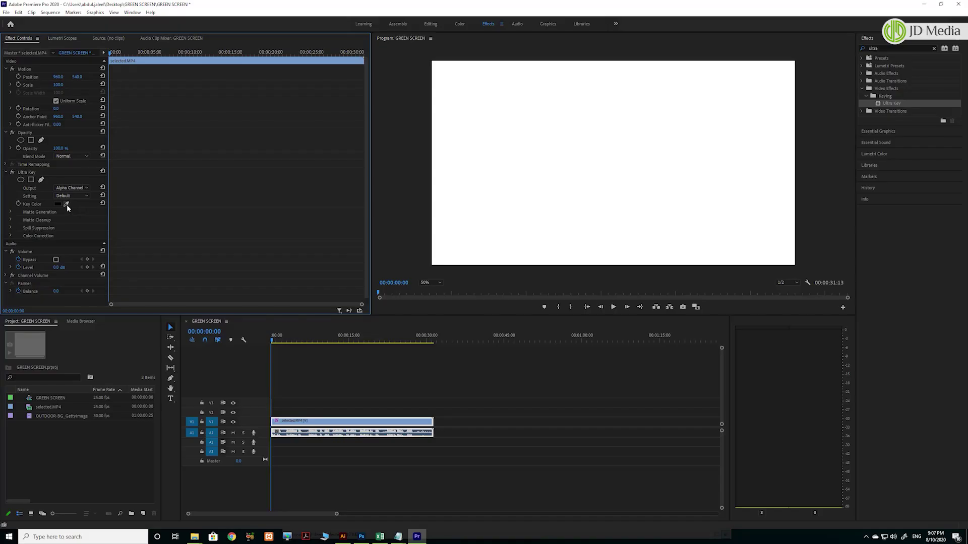
click(66, 204)
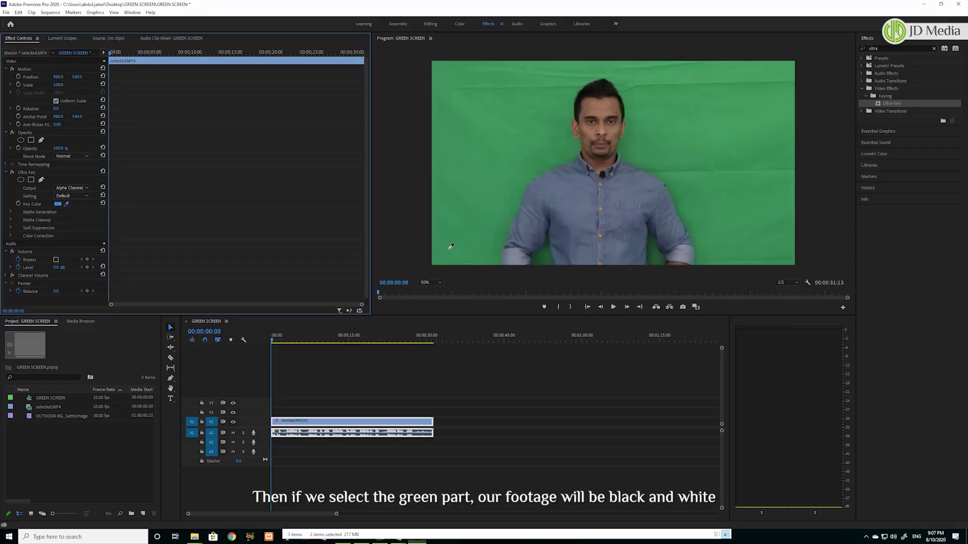
click(506, 134)
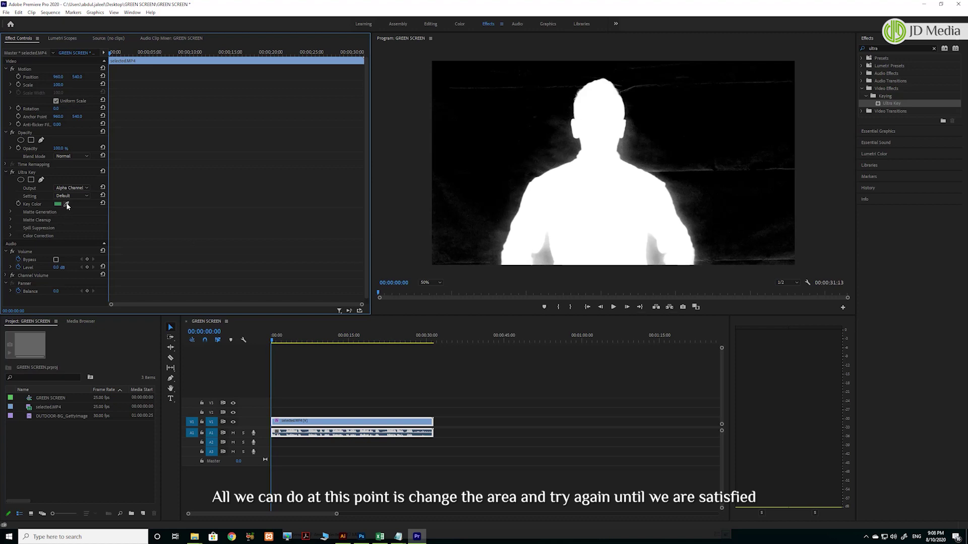
drag(67, 206, 545, 158)
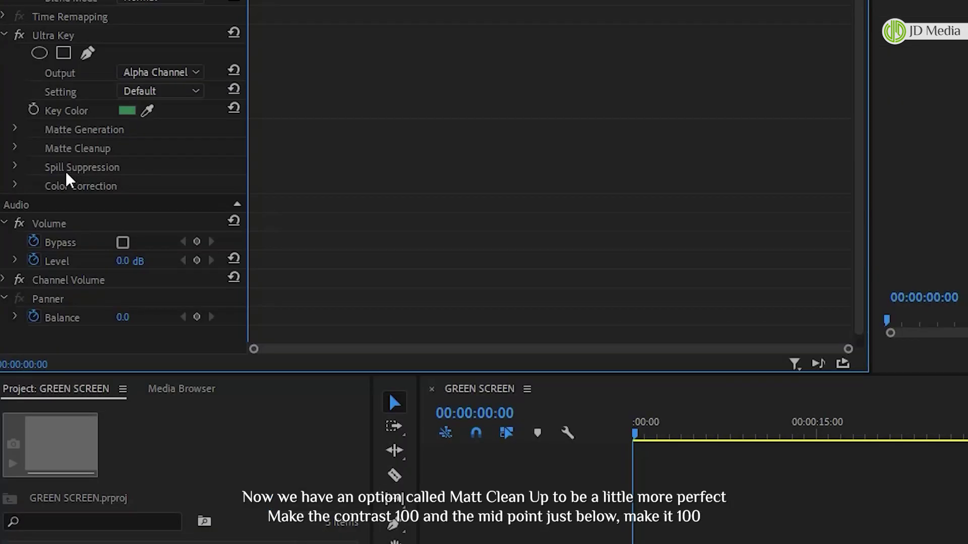
- In the Ultra Key's Matte Cleanup settings, set Contrast to 100 and Mid Point to 100
click(16, 147)
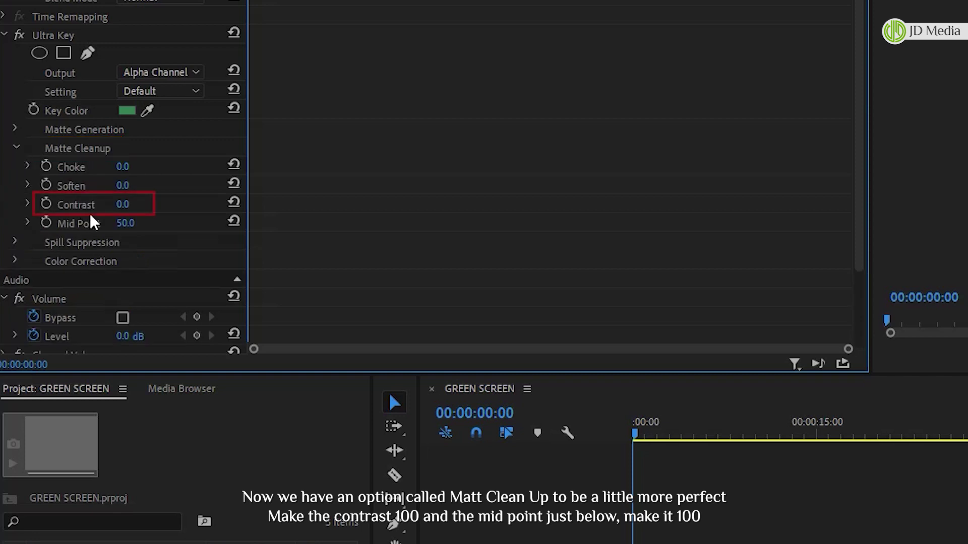
click(122, 204)
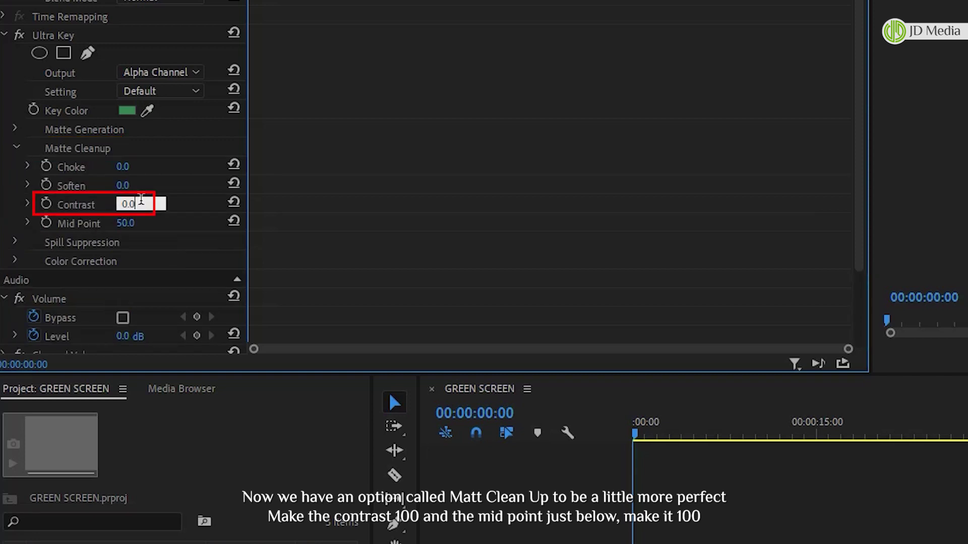
text(100)
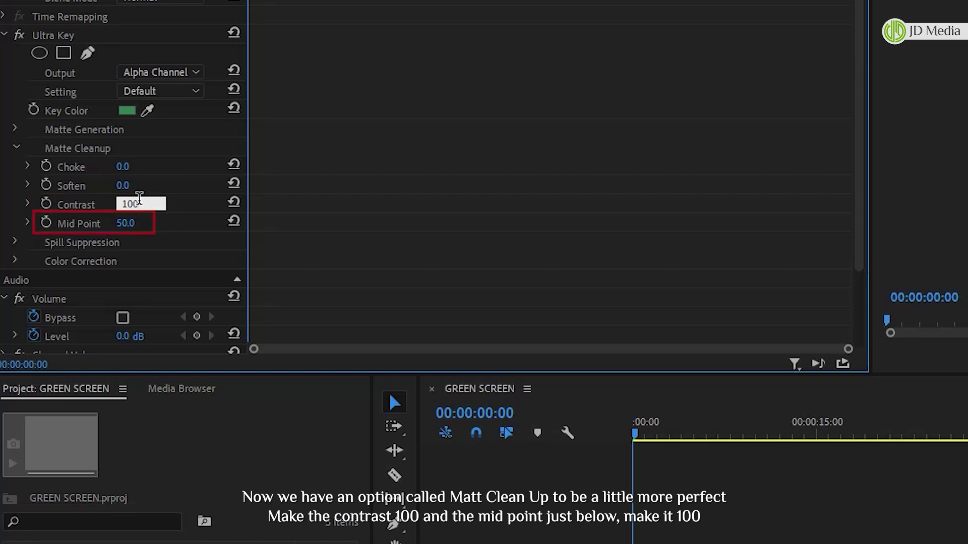
key(Tab)
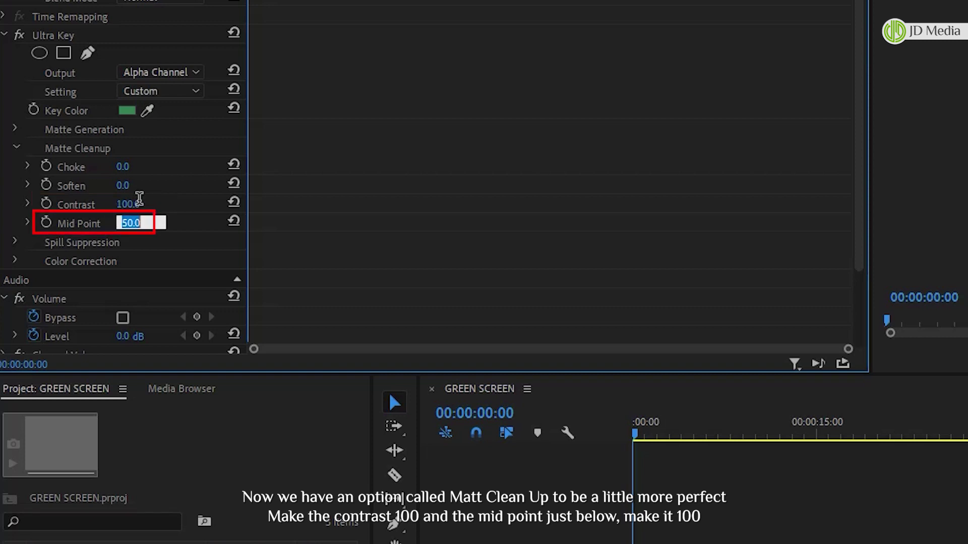
text(100)
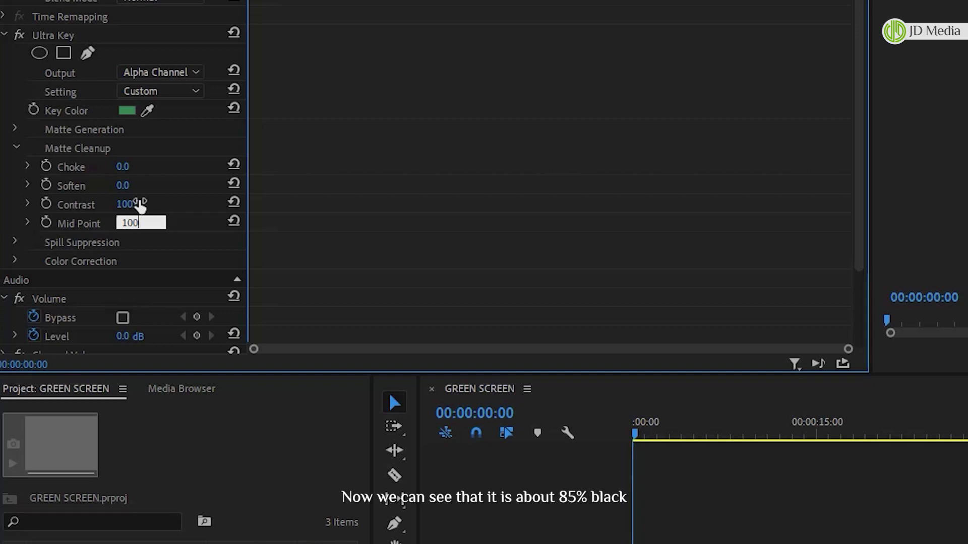
key(Return)
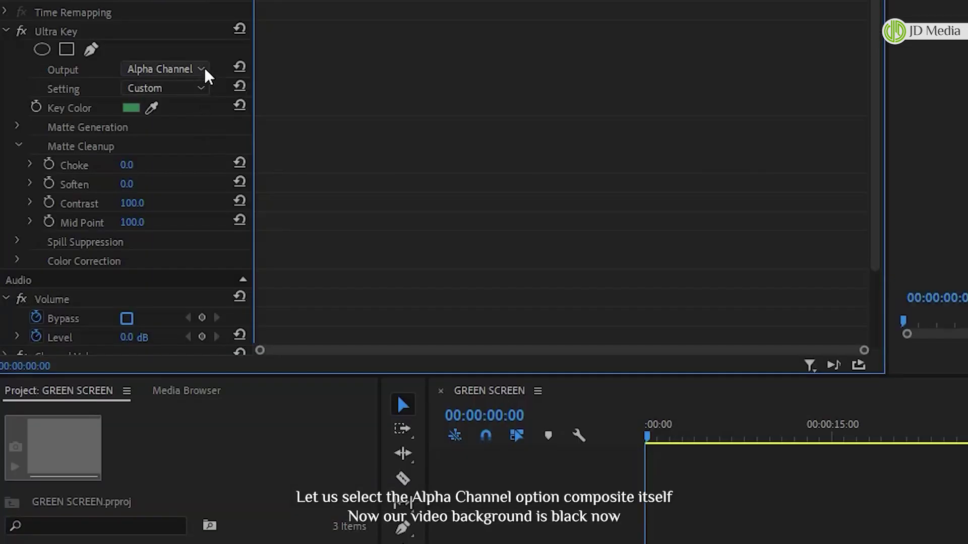
- Set the Ultra Key output to Composite
click(205, 71)
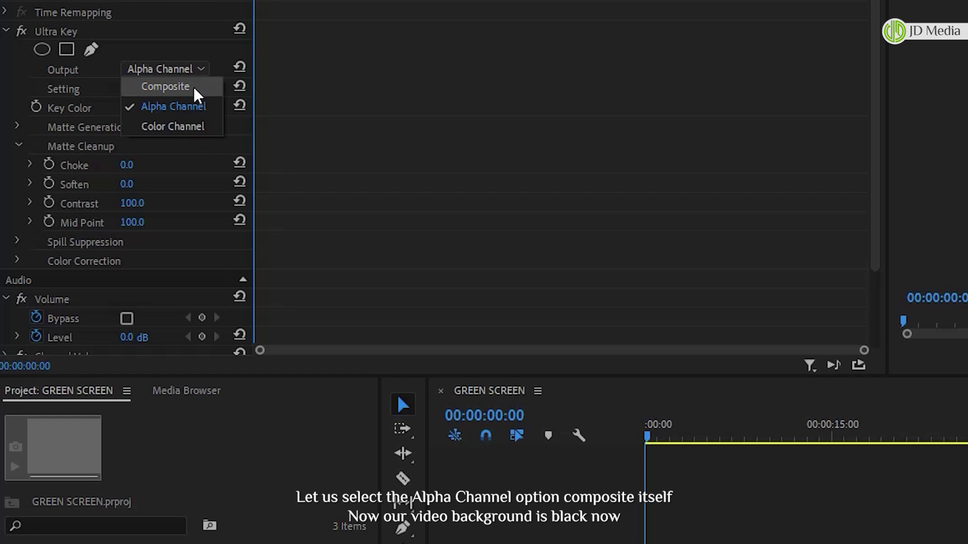
click(193, 87)
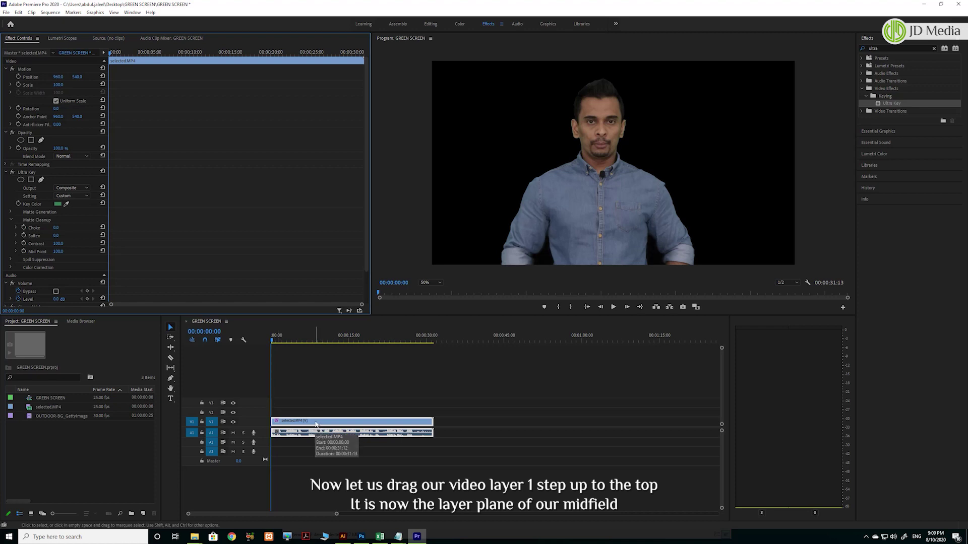
- Move the selected.MP4 video clip up to track V2 and place the OUTDOOR-BG clip beneath it at the start of track V1
click(316, 424)
drag(316, 423, 316, 416)
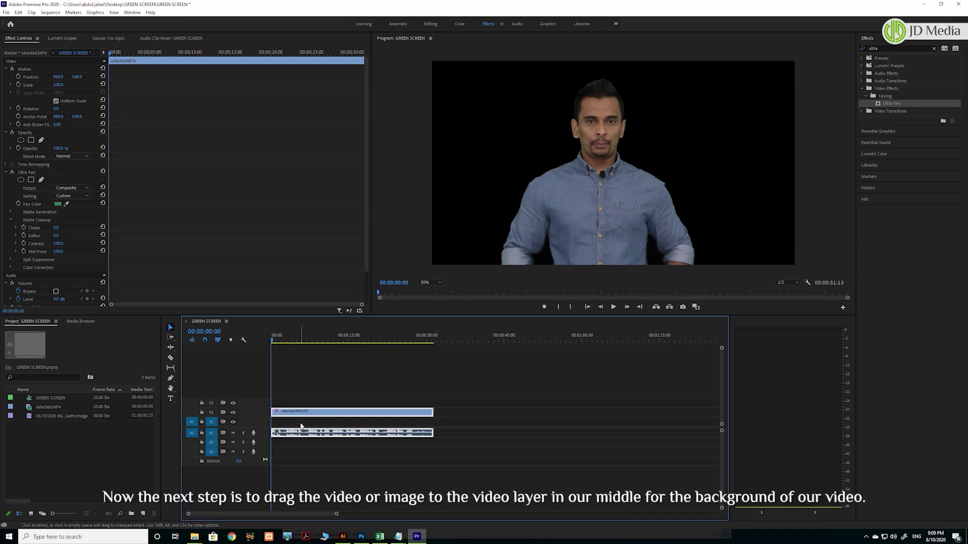
click(44, 417)
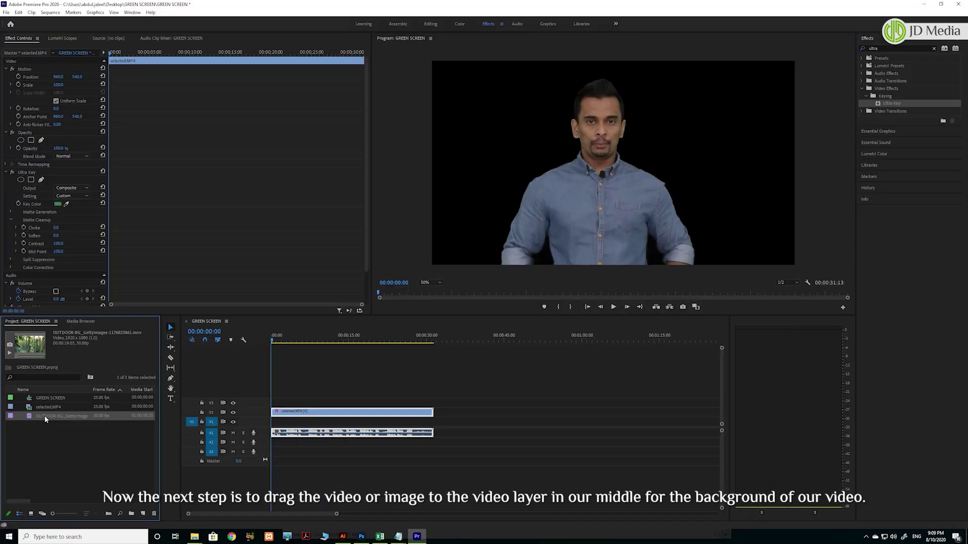
drag(68, 490, 480, 509)
drag(274, 427, 268, 425)
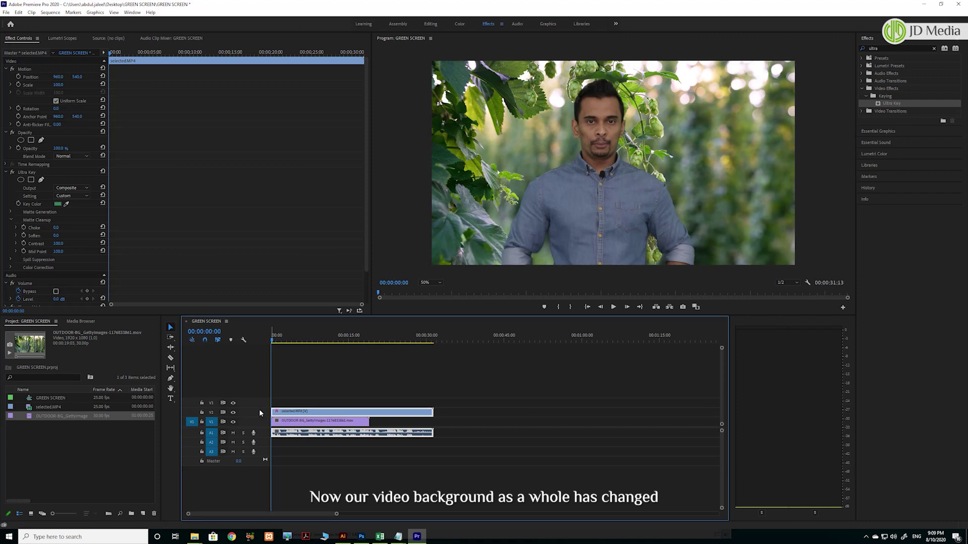
- Play the sequence from its start to check the man against the outdoor background
click(276, 341)
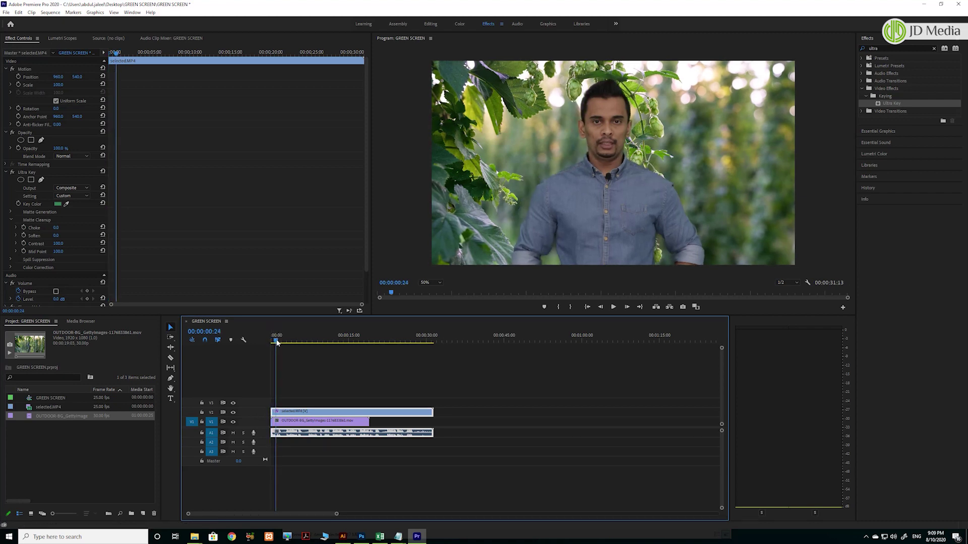
drag(276, 341, 261, 343)
key(space)
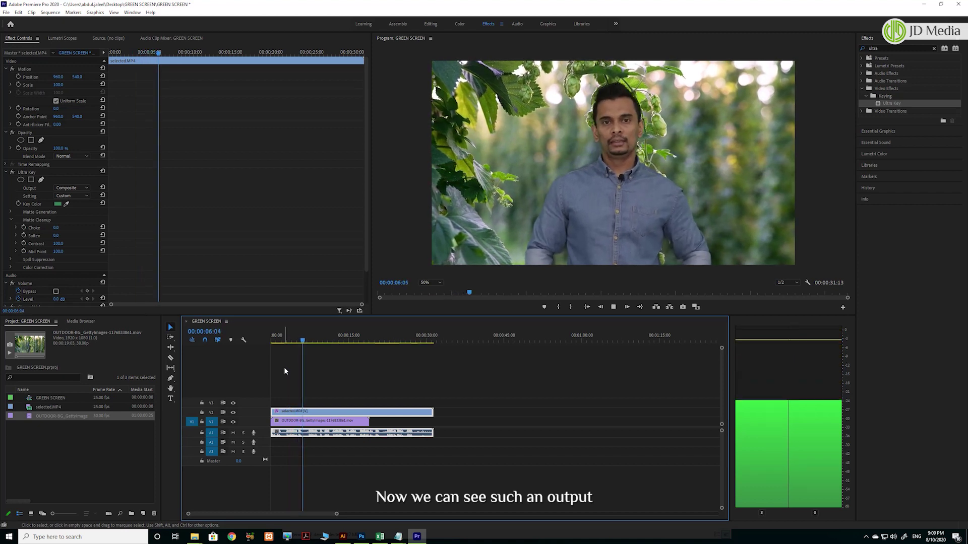
key(space)
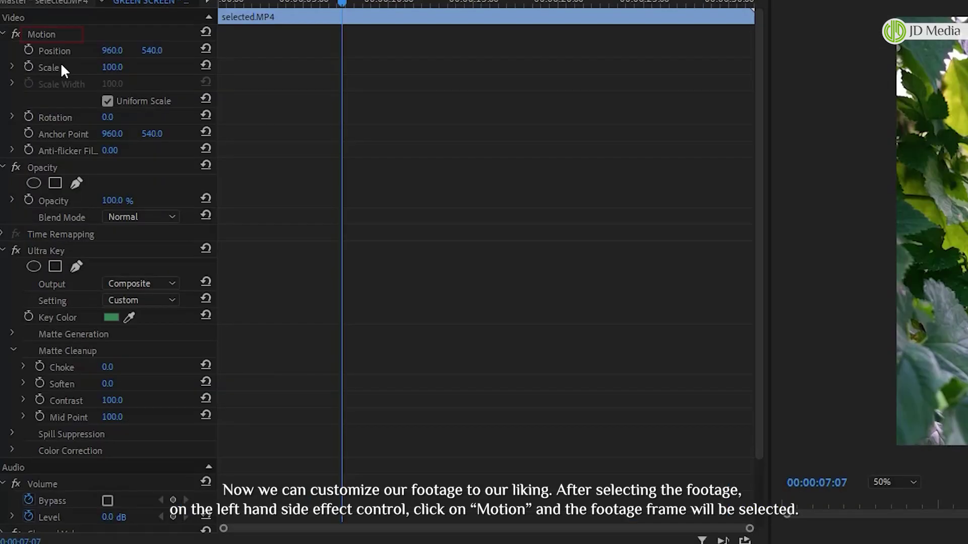
- Using the Motion frame, scale selected.MP4 to about 96 and shift the man right to about position 1254, 570, with the anchor point about 983, 548
click(49, 34)
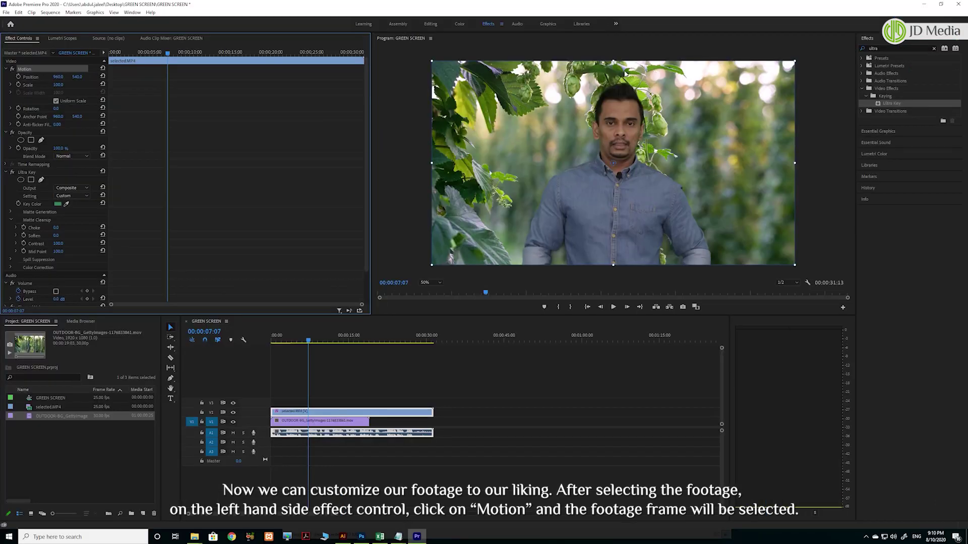
drag(614, 60, 613, 73)
drag(623, 117, 678, 133)
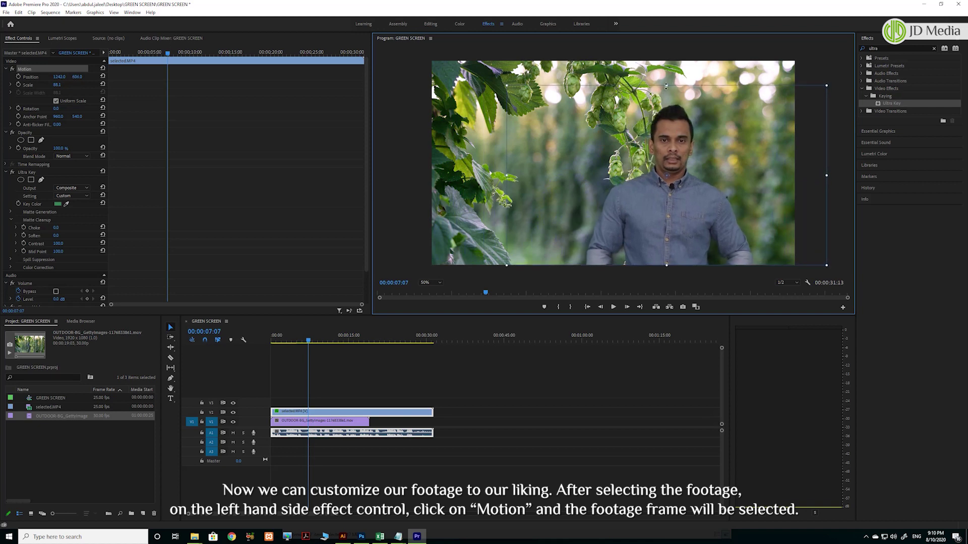
drag(666, 86, 666, 76)
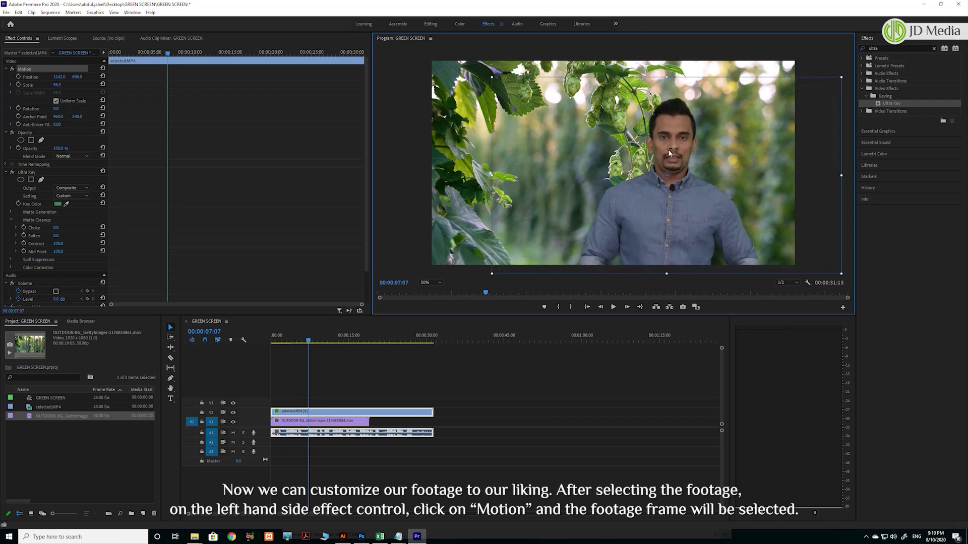
drag(669, 175, 685, 203)
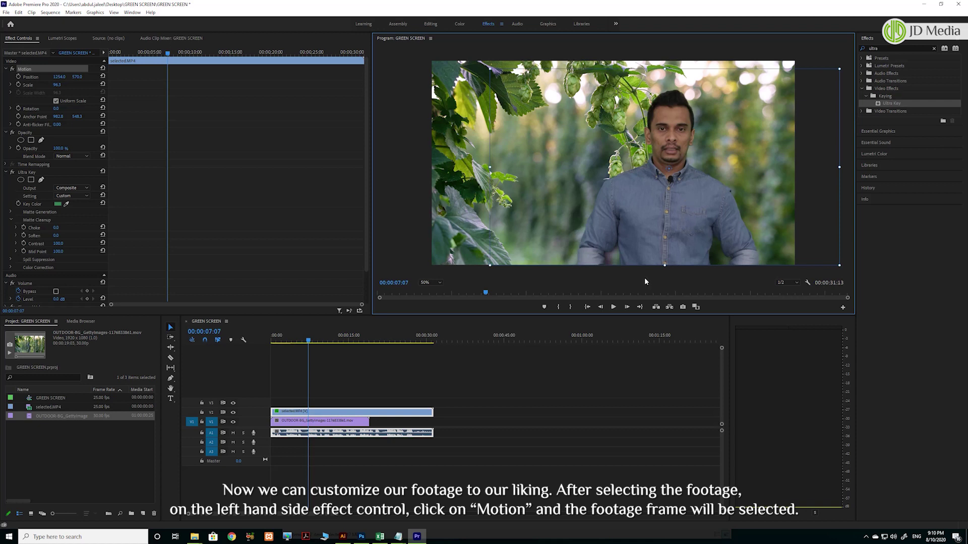
- Deselect the Motion frame and play the sequence onward to about 14 seconds to review the repositioned footage
click(406, 213)
key(space)
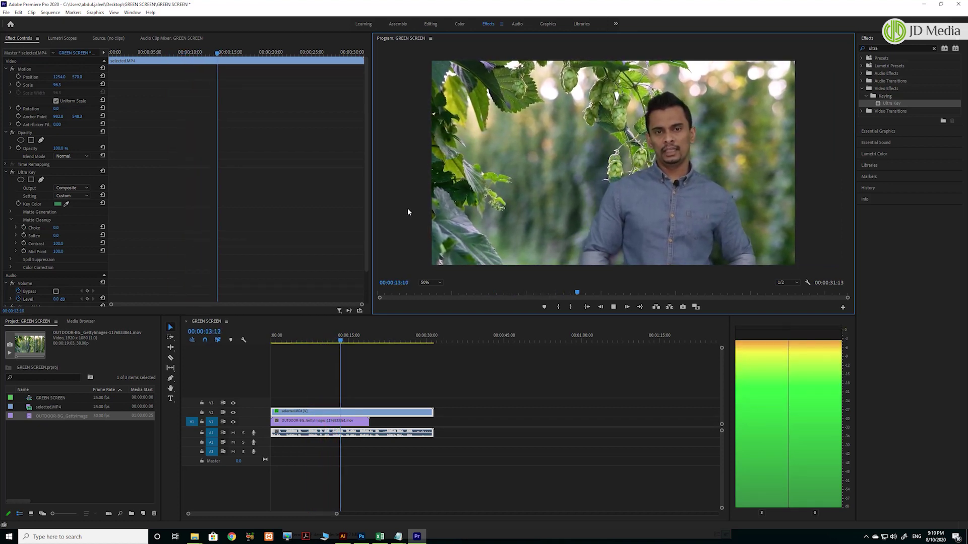
key(space)
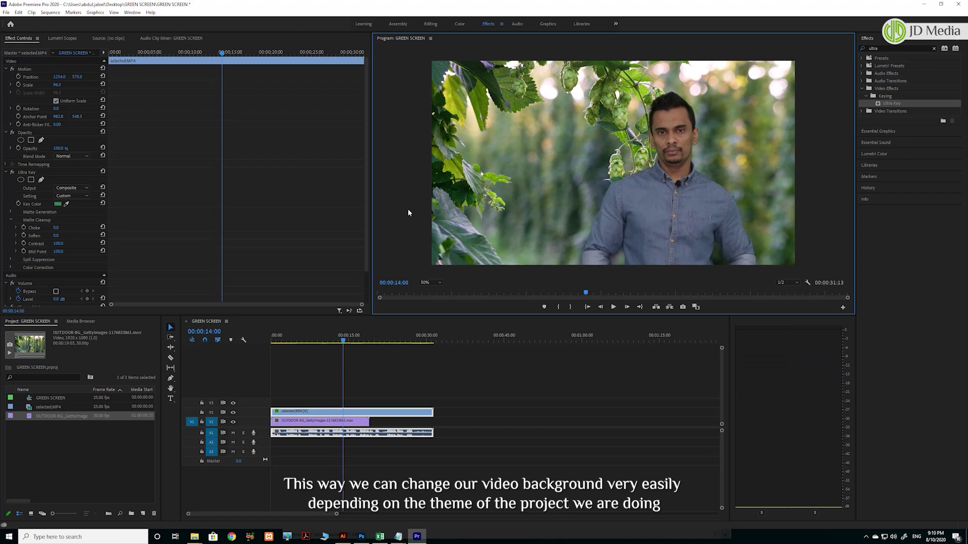